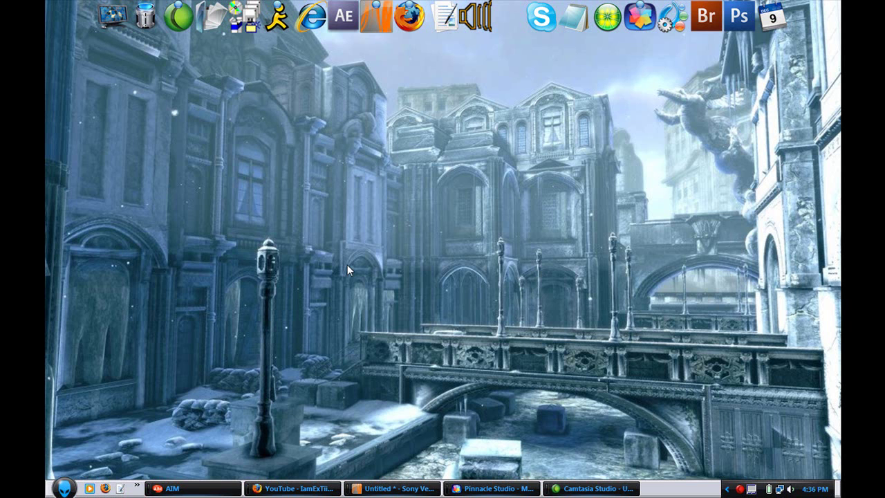
# - Open Pinnacle Studio's setup options and keep Camtasia as capture source with NTSC standard
pyautogui.click(499, 491)
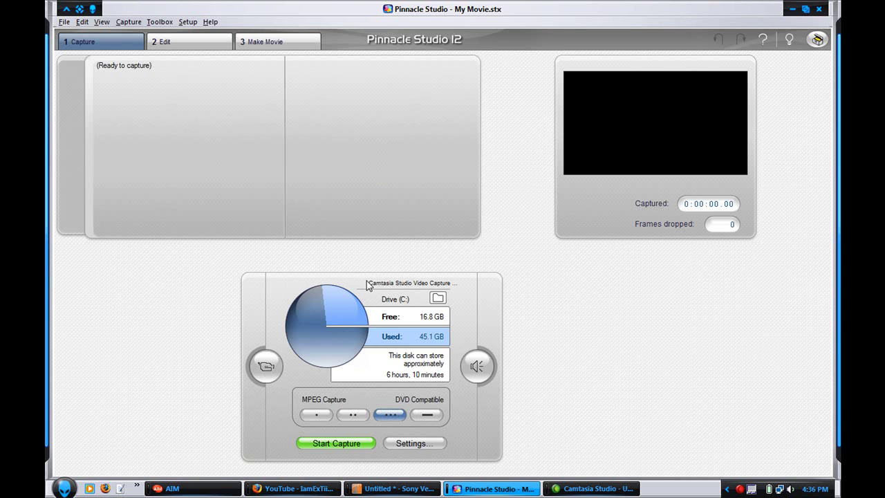
pyautogui.click(405, 442)
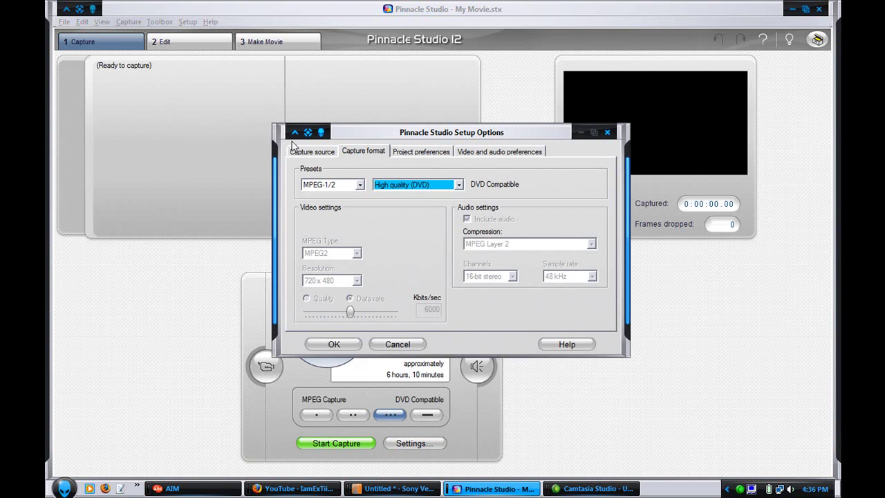
pyautogui.click(314, 150)
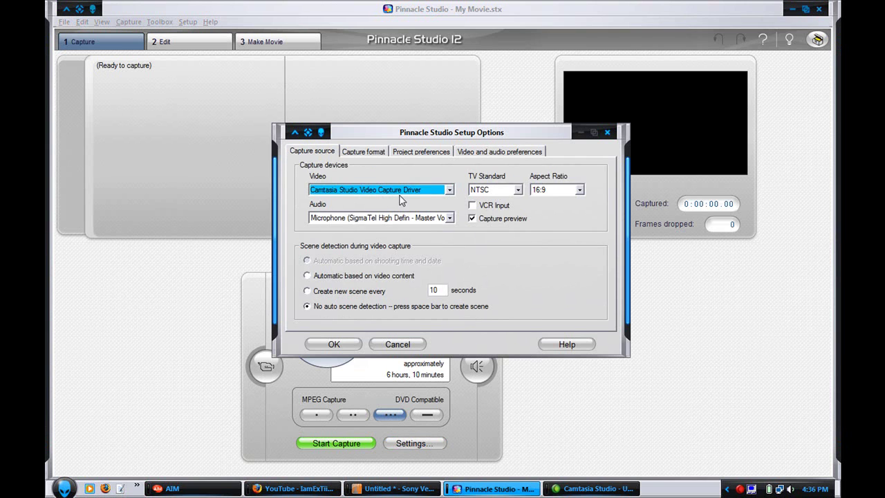
pyautogui.click(449, 190)
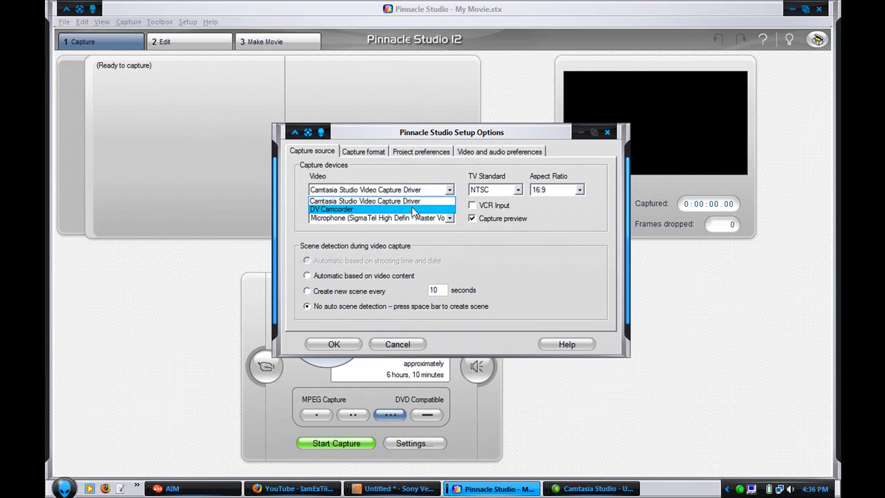
pyautogui.click(449, 191)
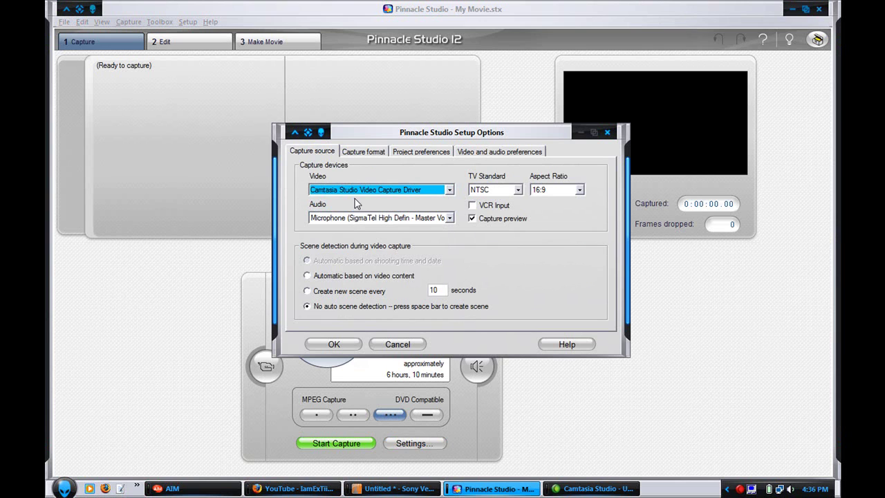
pyautogui.click(519, 191)
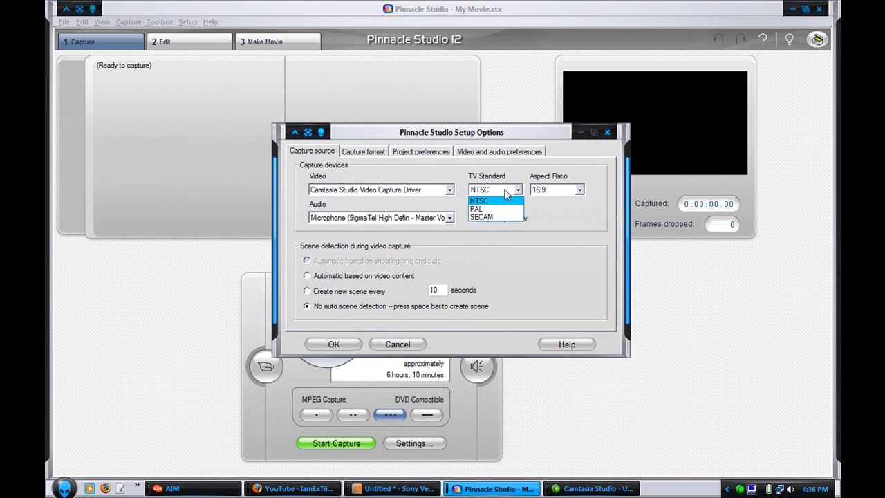
pyautogui.click(492, 199)
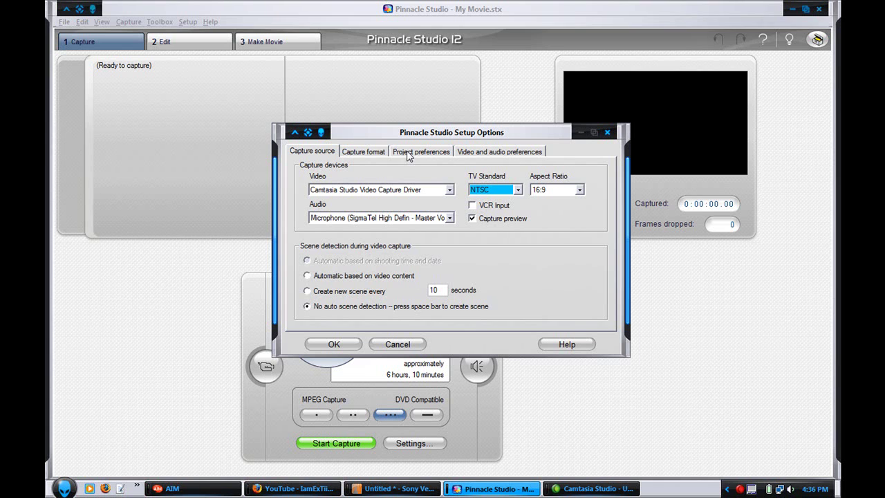
# - Keep capture format at MPEG-1/2 High quality (DVD), then view project preferences
pyautogui.click(368, 152)
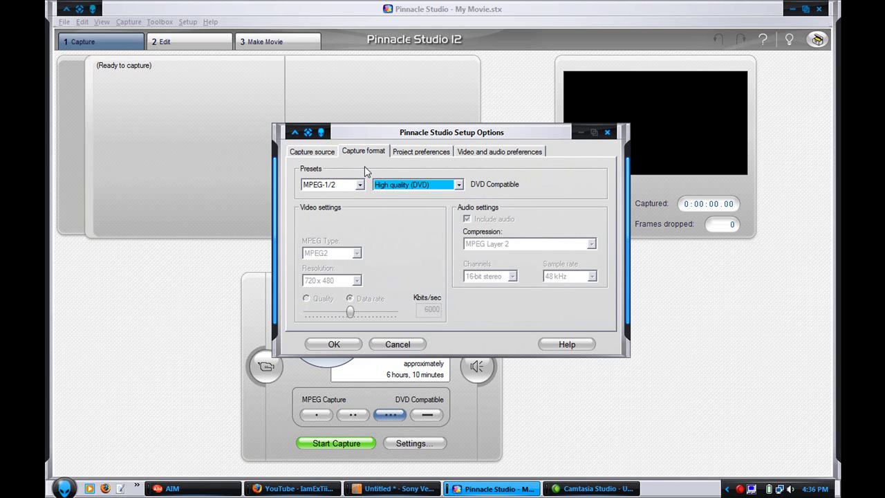
pyautogui.click(359, 188)
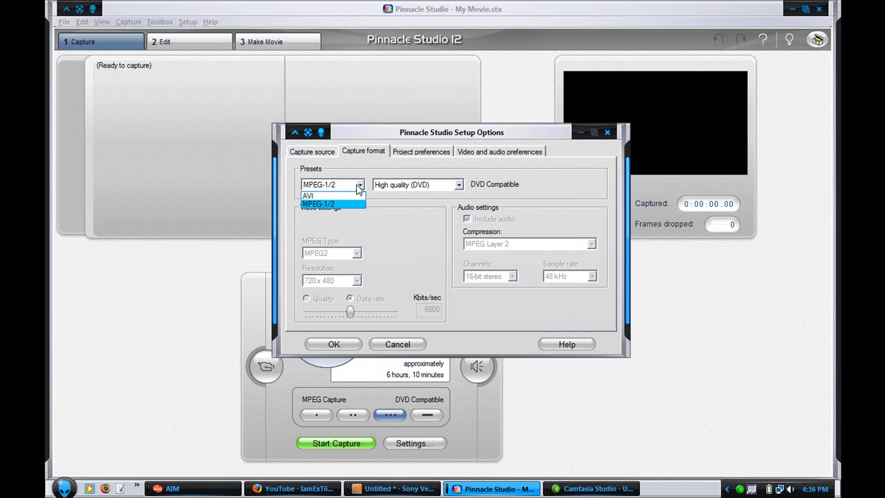
pyautogui.click(359, 187)
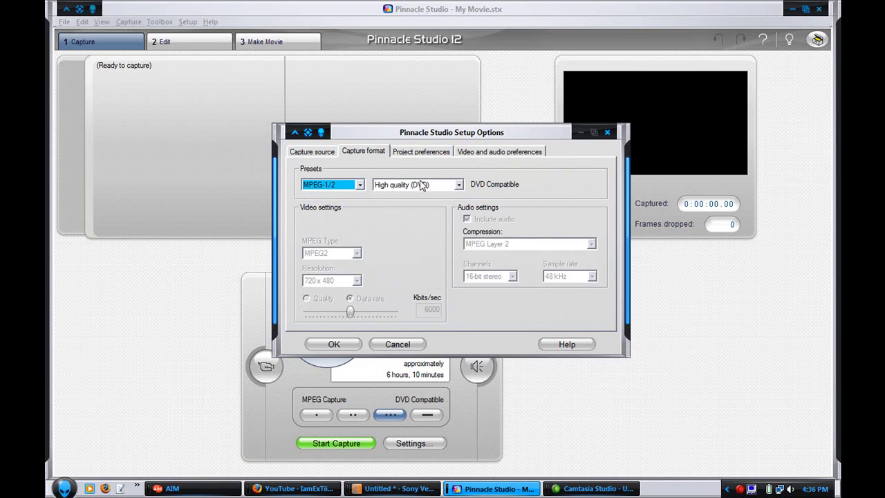
pyautogui.click(458, 187)
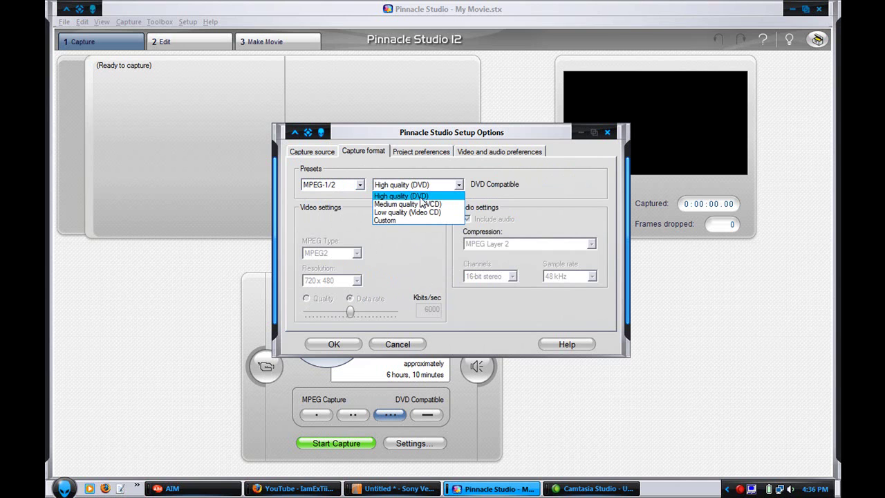
pyautogui.click(462, 186)
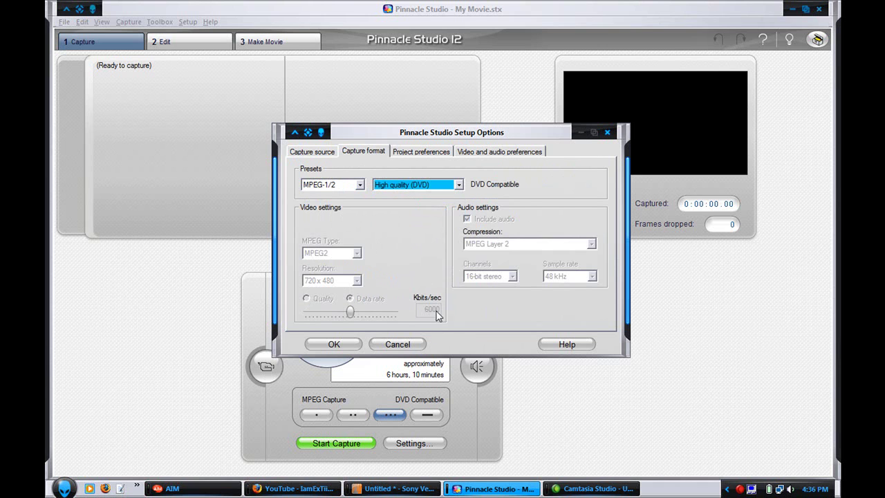
pyautogui.click(428, 152)
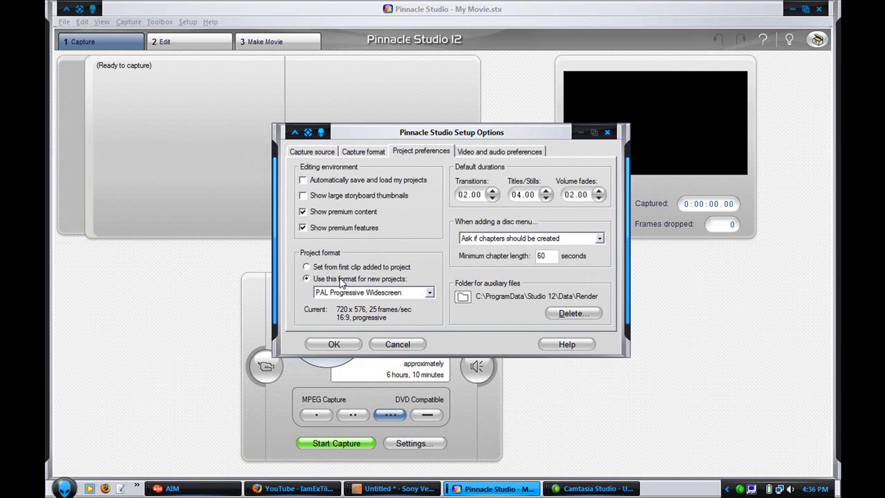
# - Return to the Capture source settings and confirm the setup options with OK
pyautogui.click(309, 152)
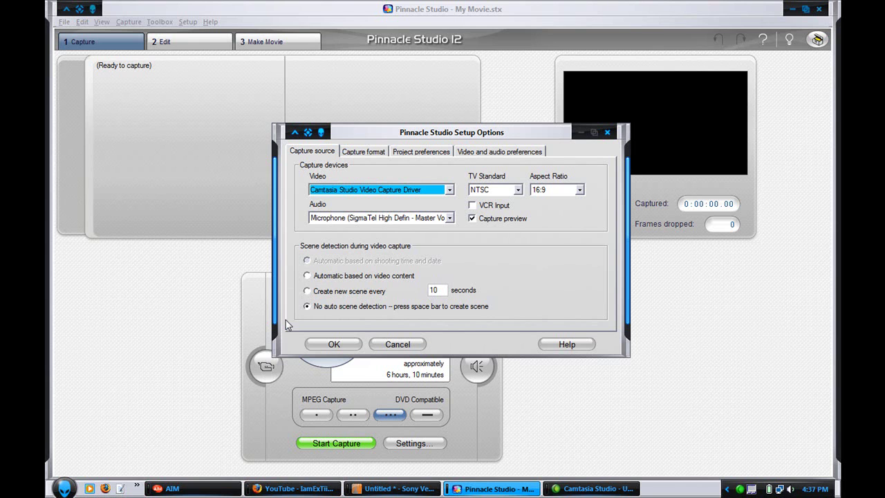
pyautogui.click(338, 344)
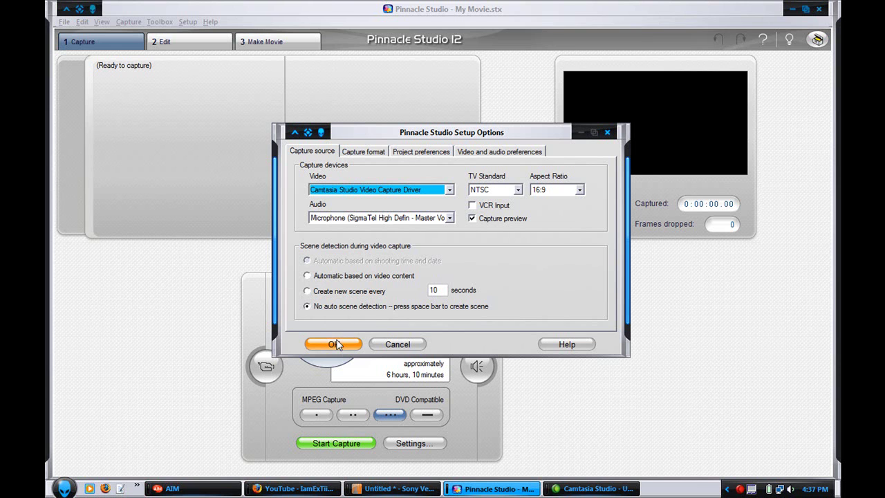
pyautogui.click(334, 344)
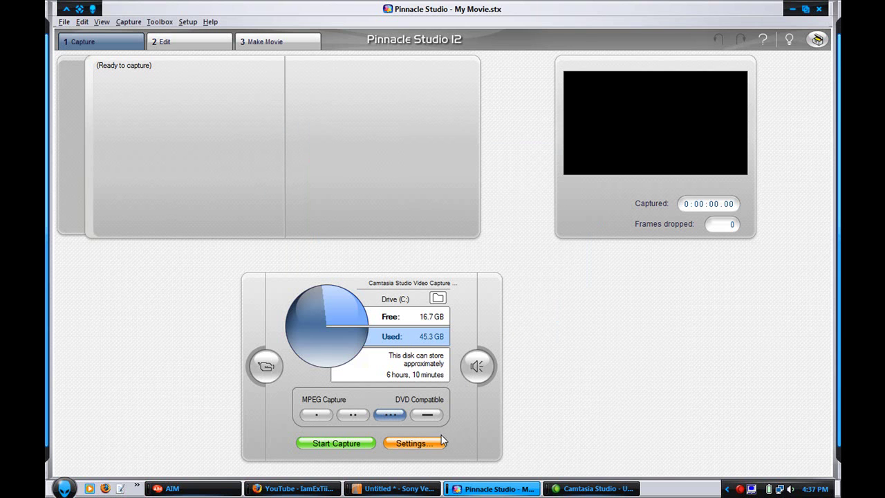
# - Minimize Pinnacle Studio, bring Sony Vegas forward and select the video track near 28 seconds
pyautogui.click(793, 9)
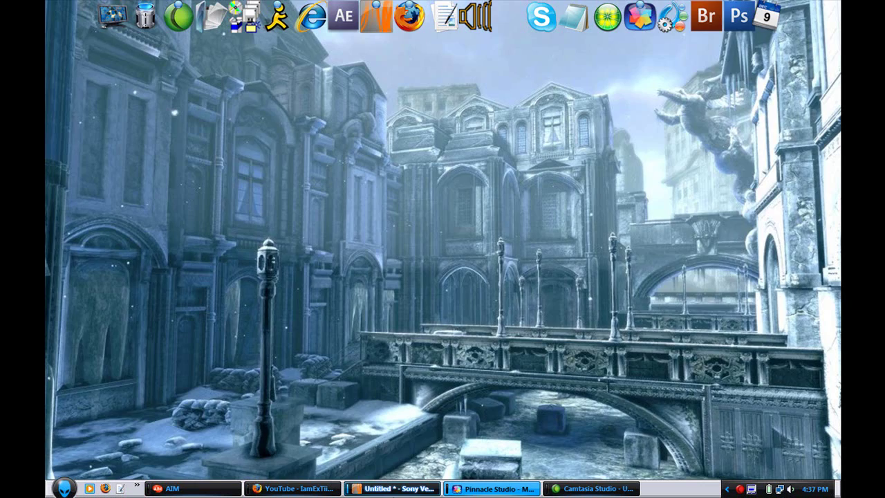
pyautogui.click(393, 489)
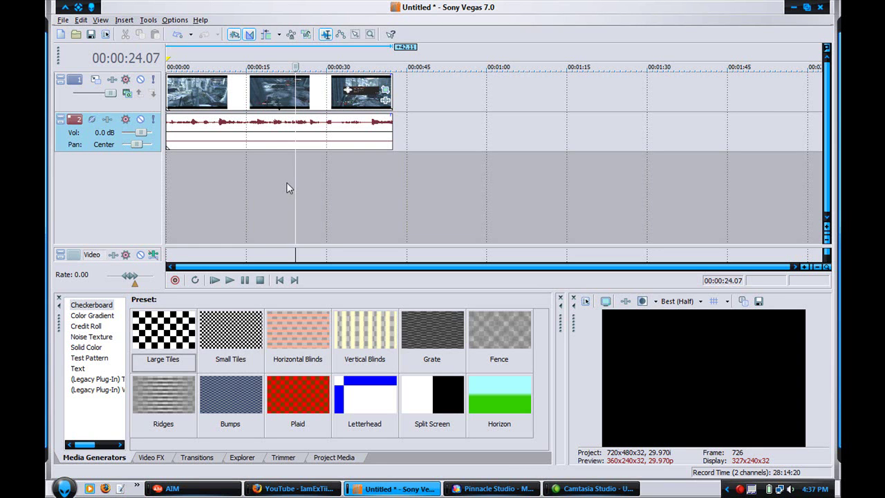
pyautogui.click(250, 98)
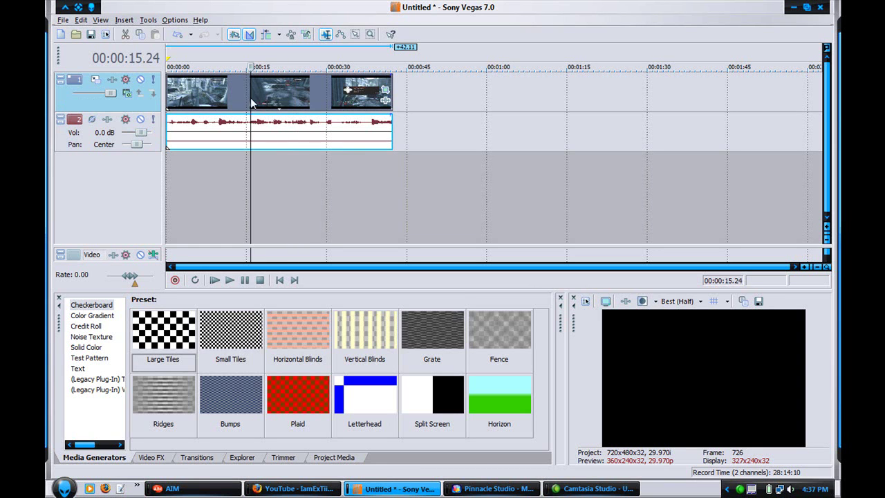
pyautogui.click(317, 87)
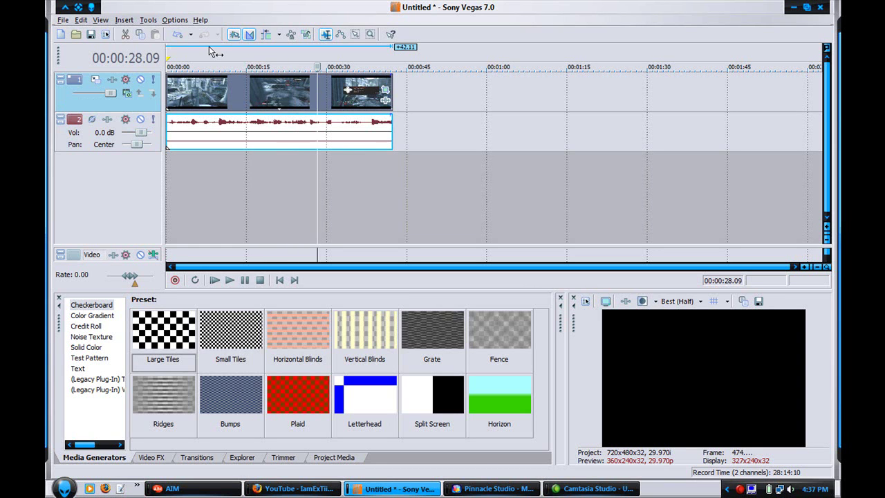
# - Check the Vegas preferences and close them without changes
pyautogui.click(168, 21)
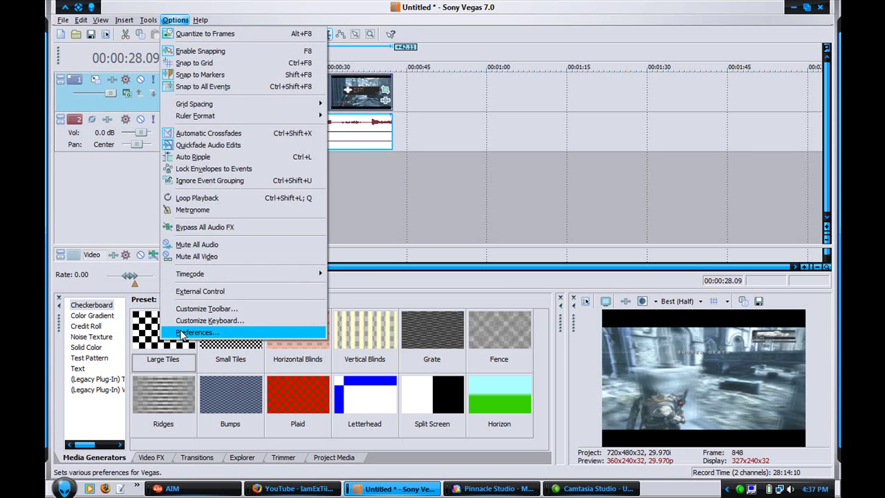
pyautogui.click(181, 333)
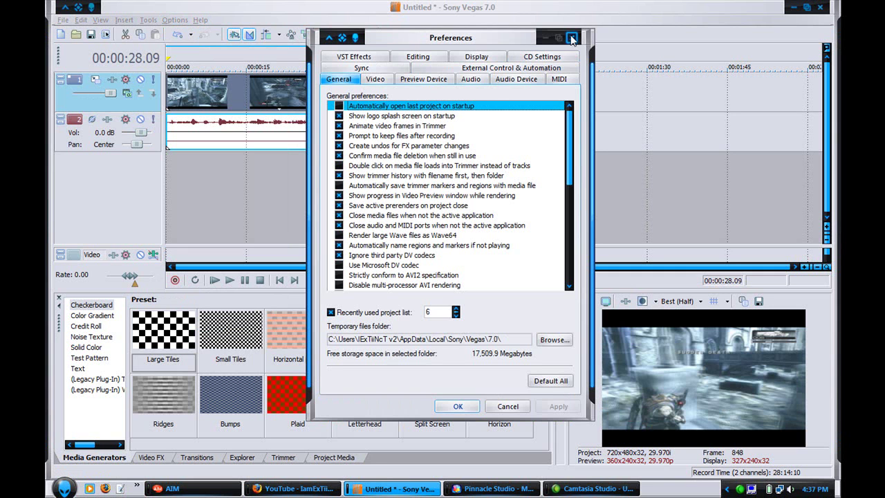
pyautogui.click(574, 39)
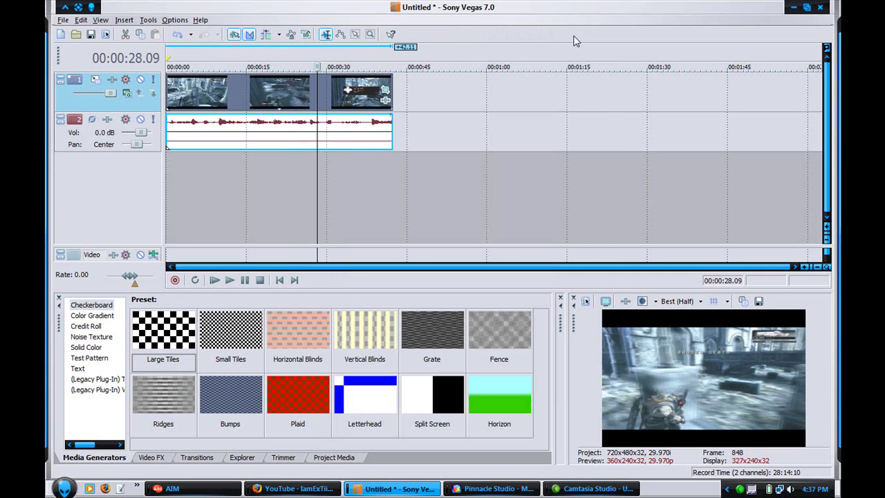
# - Select the 42-second project and apply the 'just a test widescreen' pan/crop preset
pyautogui.click(60, 20)
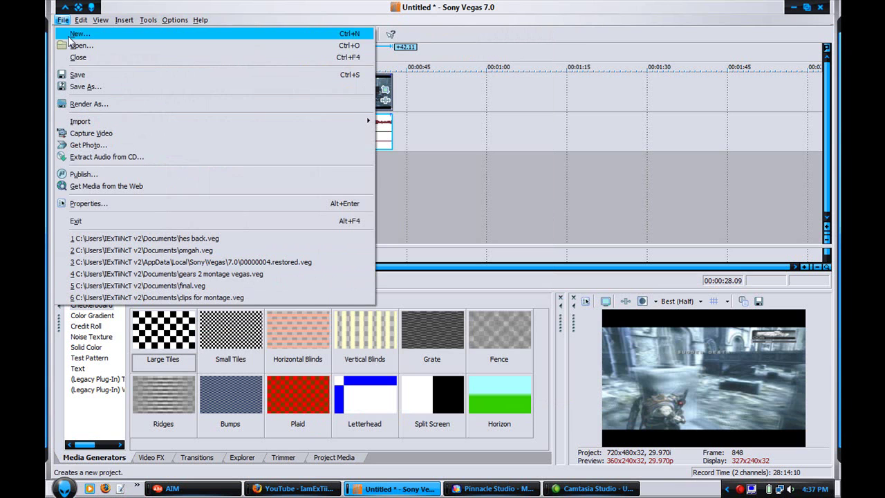
pyautogui.click(390, 55)
pyautogui.moveTo(391, 56); pyautogui.dragTo(122, 67)
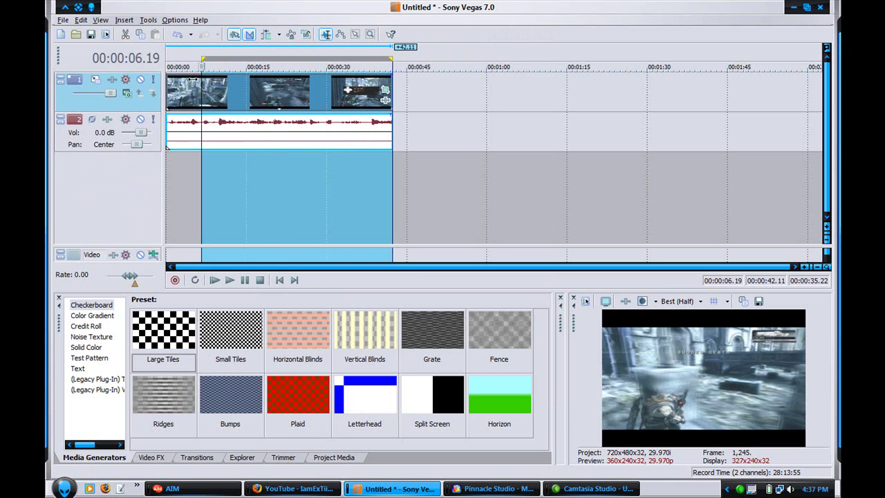
pyautogui.click(385, 90)
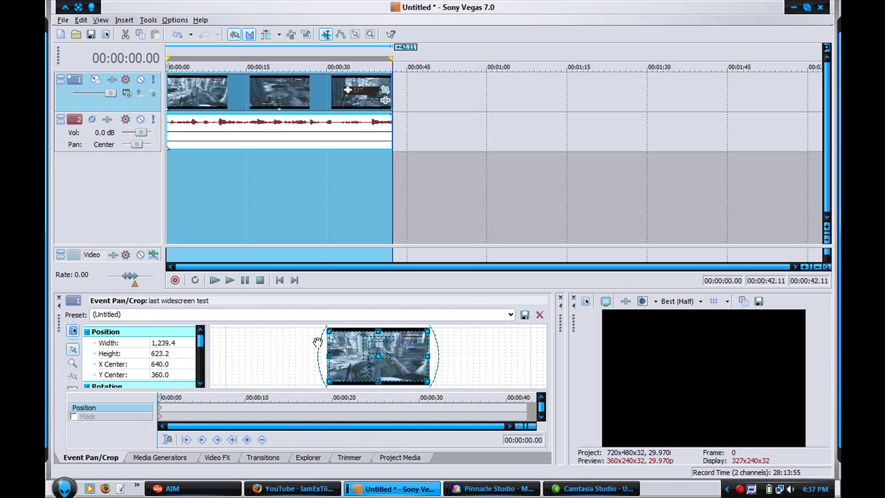
pyautogui.click(511, 315)
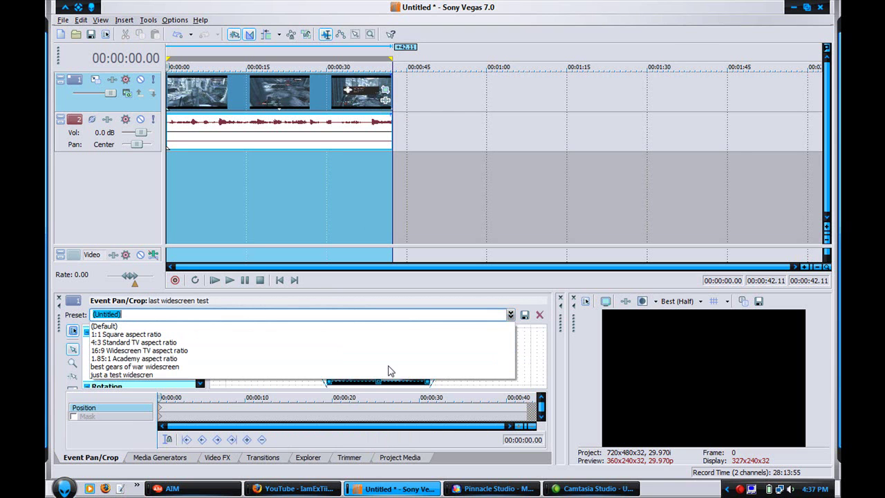
pyautogui.click(365, 371)
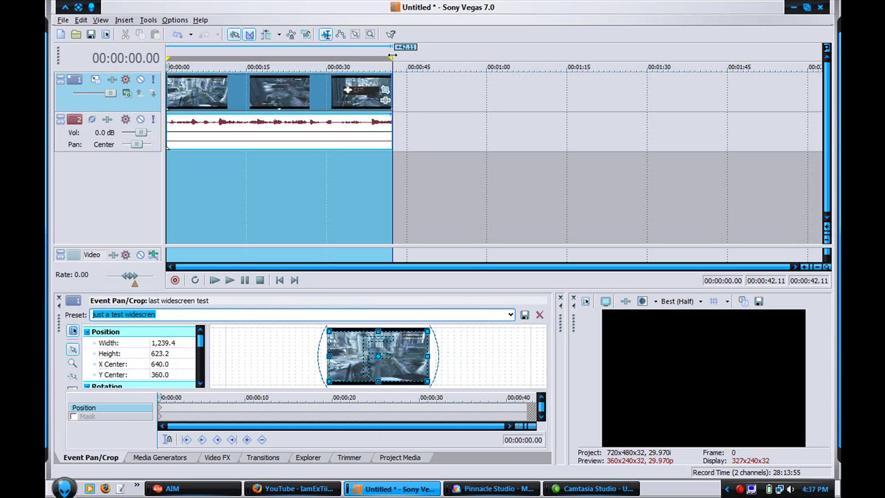
# - Reset the time selection to the whole project and start Render As
pyautogui.moveTo(393, 59); pyautogui.dragTo(166, 67)
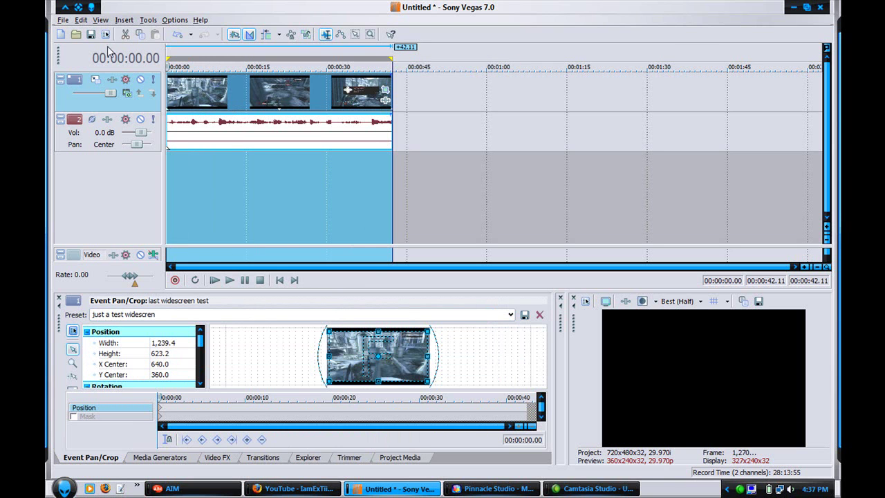
pyautogui.click(62, 20)
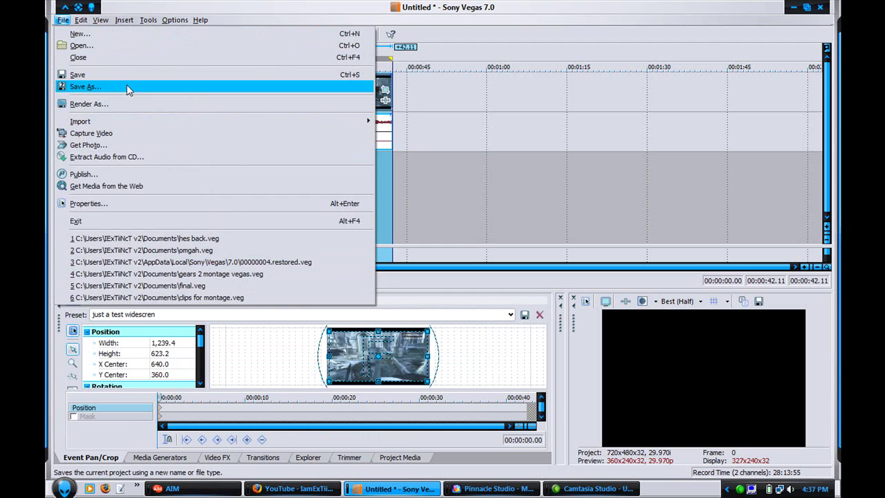
pyautogui.click(124, 104)
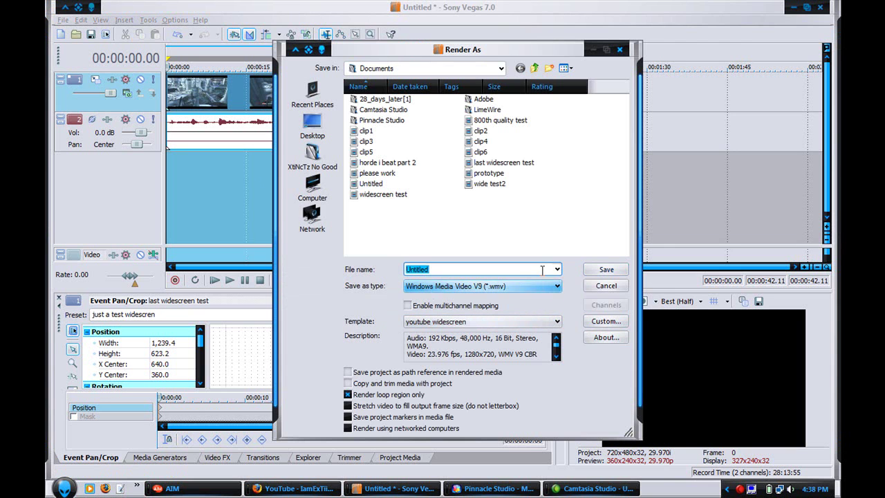
# - Name the render file 'tutorial' and keep Windows Media Video V9 as output format
pyautogui.write('tutorial')
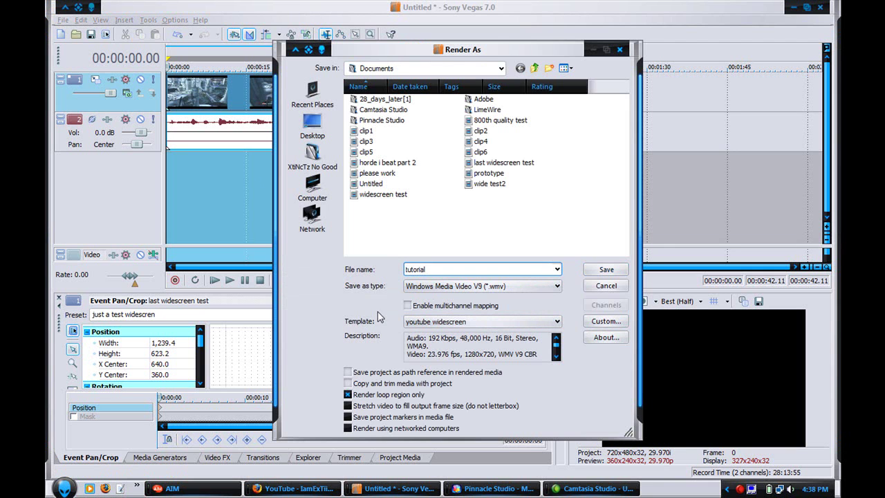
pyautogui.click(537, 284)
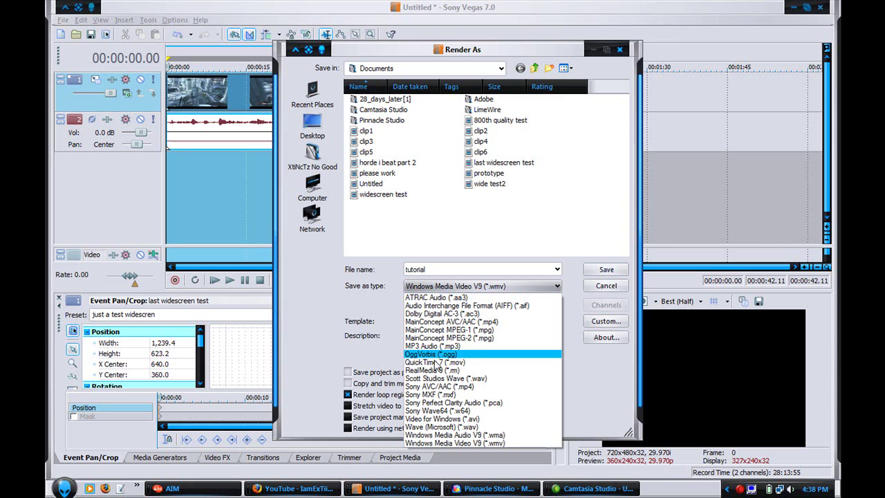
pyautogui.click(435, 443)
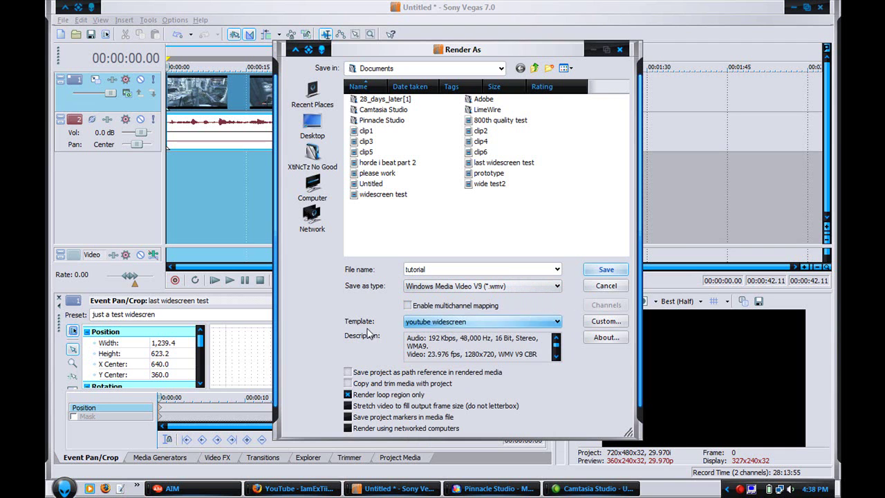
pyautogui.click(596, 325)
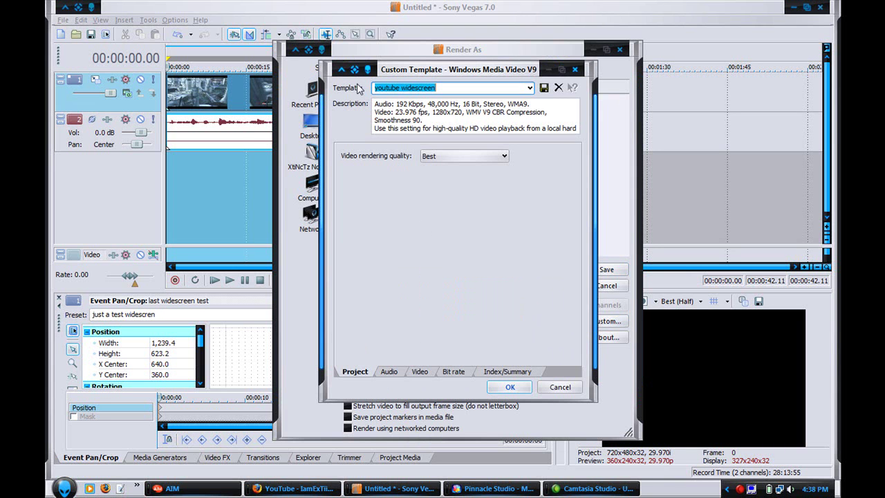
pyautogui.click(388, 372)
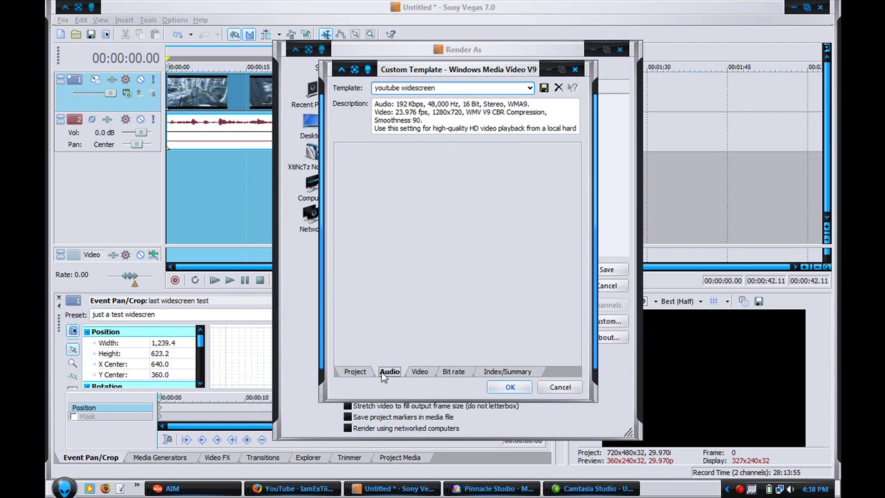
pyautogui.click(420, 372)
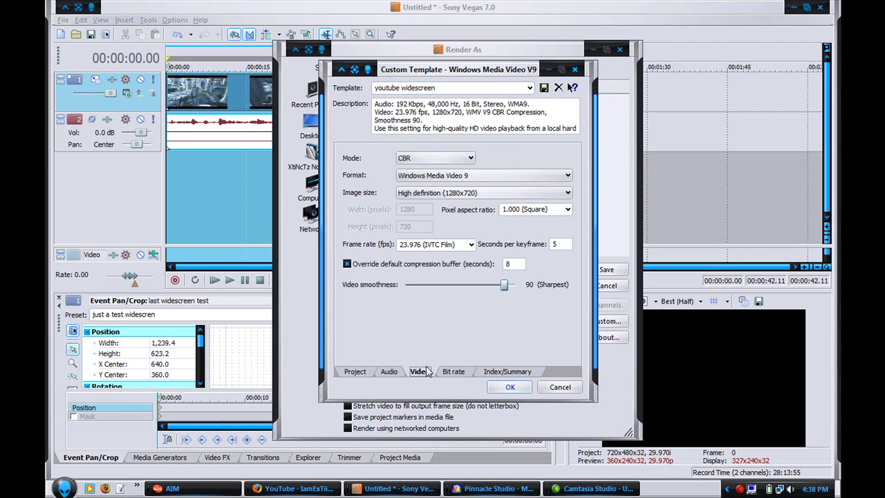
pyautogui.click(473, 160)
pyautogui.click(442, 170)
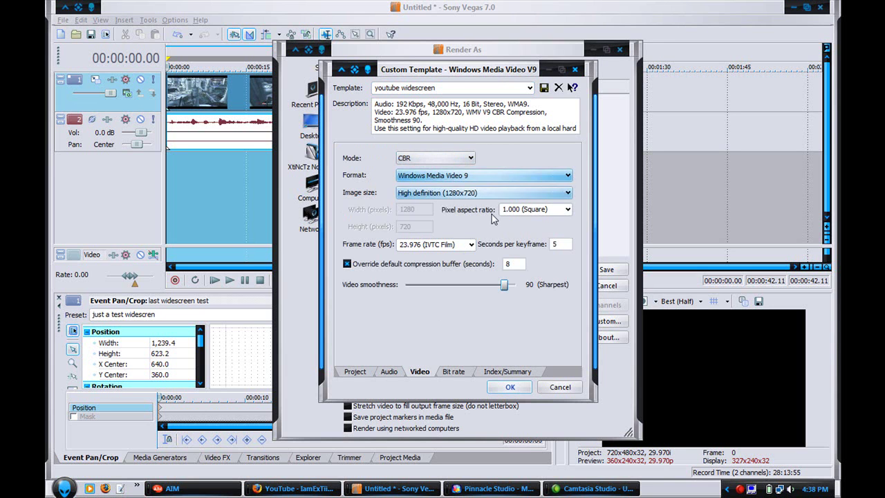
pyautogui.click(568, 194)
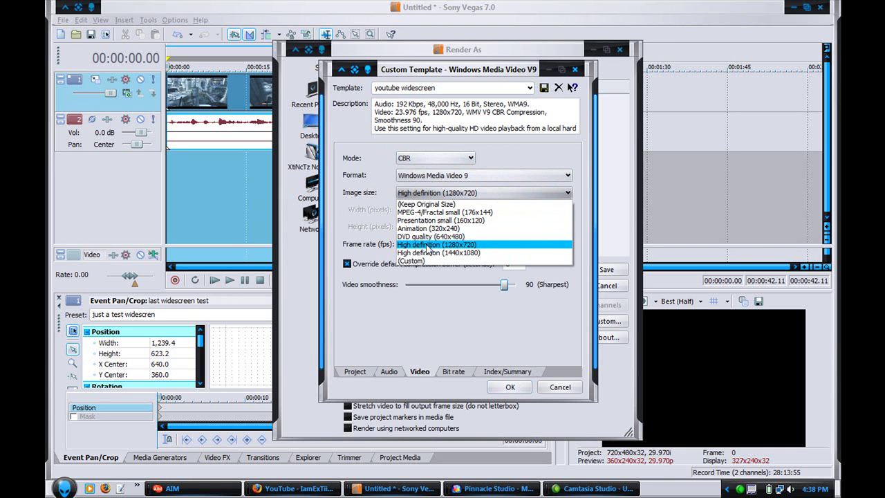
pyautogui.click(430, 246)
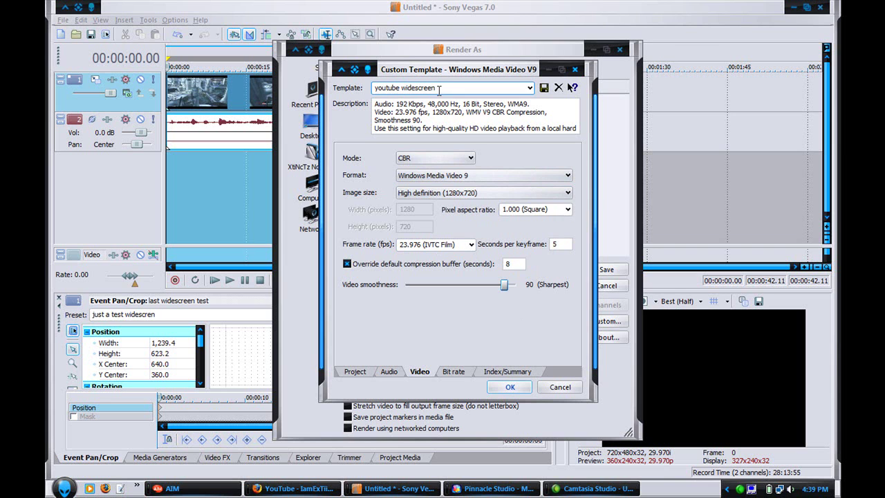
pyautogui.click(356, 372)
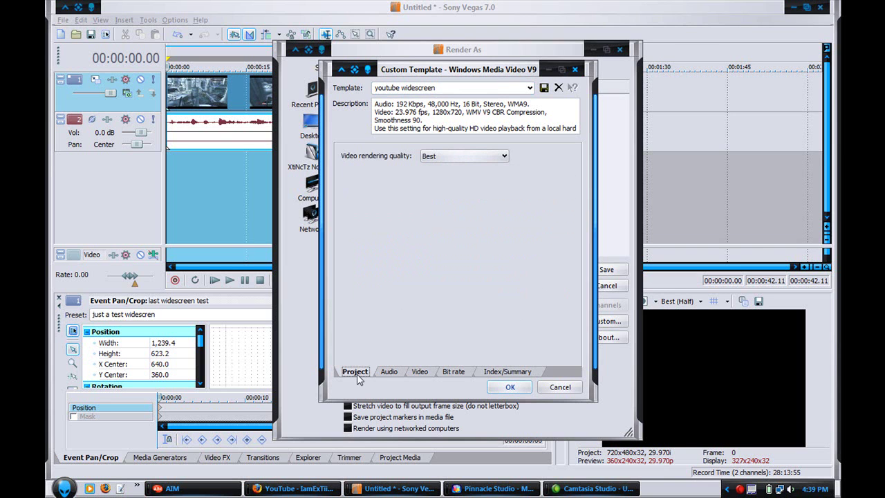
pyautogui.click(507, 158)
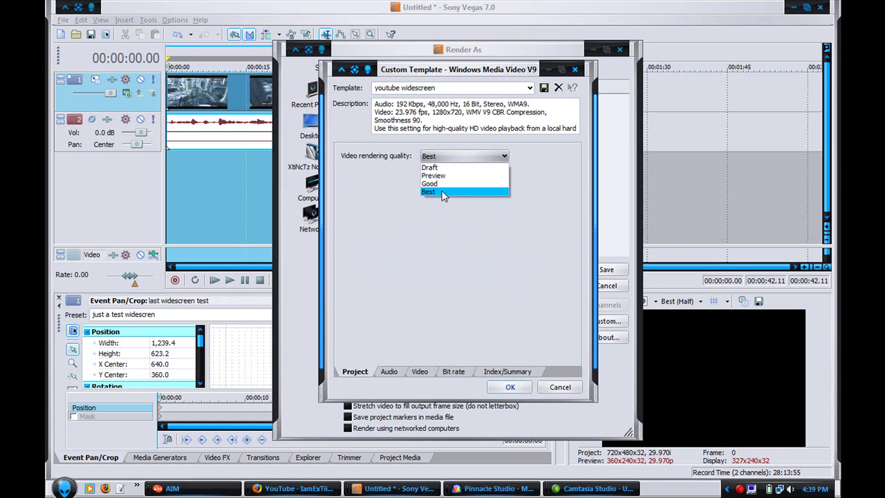
pyautogui.click(442, 193)
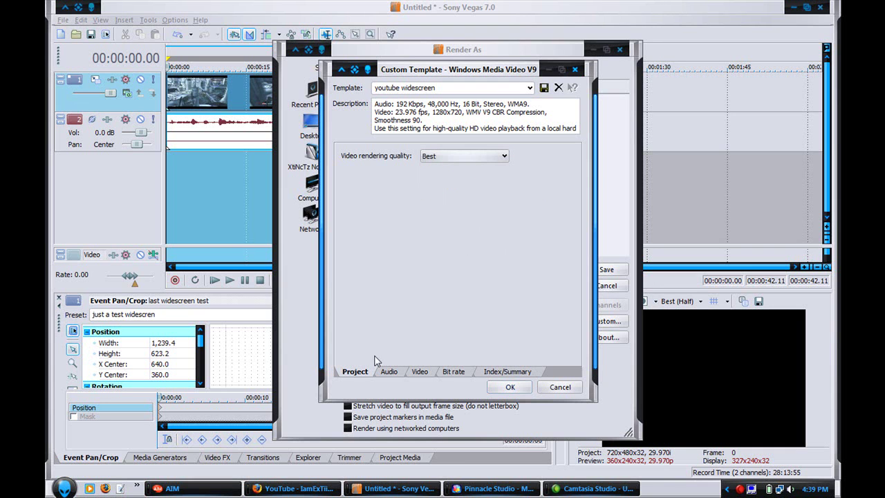
pyautogui.click(388, 372)
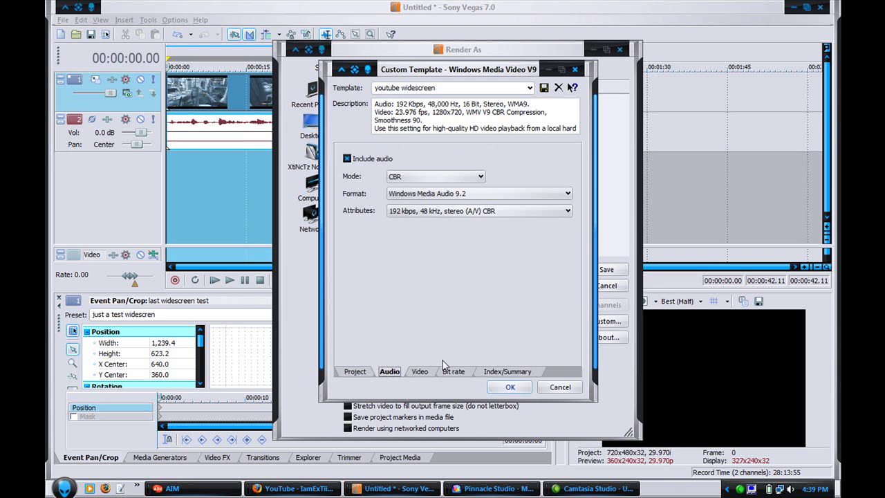
# - Confirm the custom template, reselect 'youtube widescreen', and cancel Render As
pyautogui.click(508, 389)
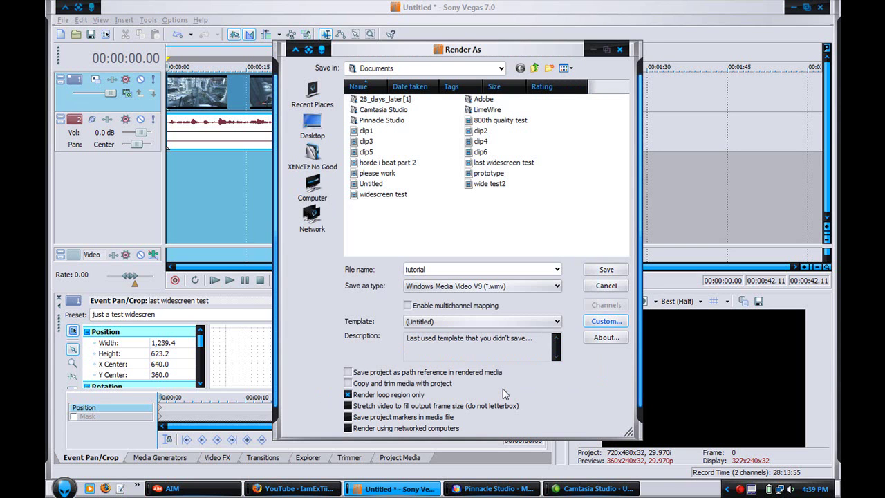
pyautogui.click(559, 322)
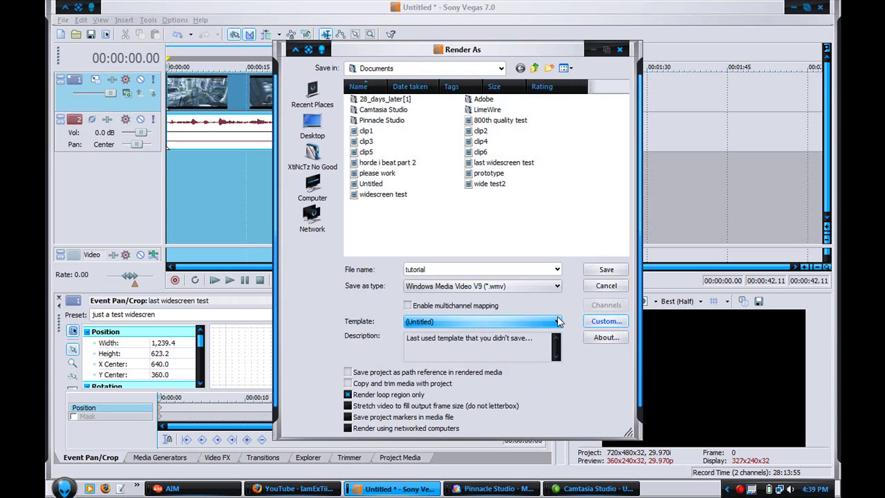
pyautogui.click(558, 321)
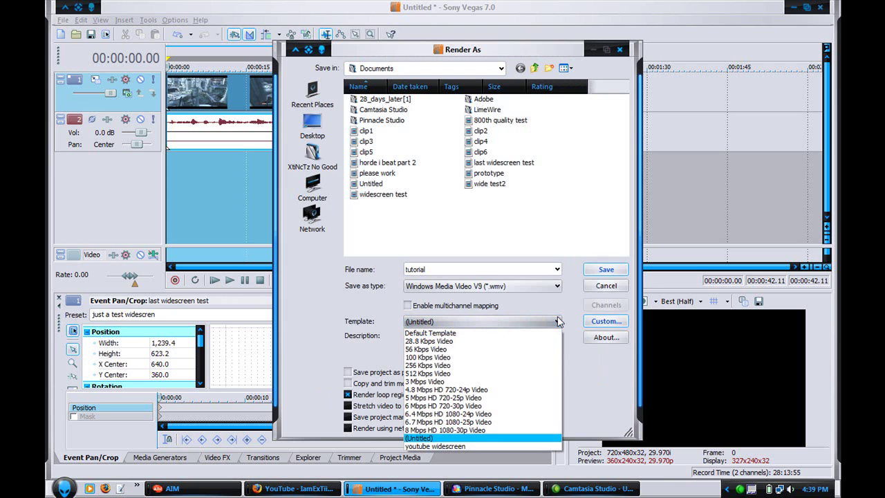
pyautogui.click(430, 447)
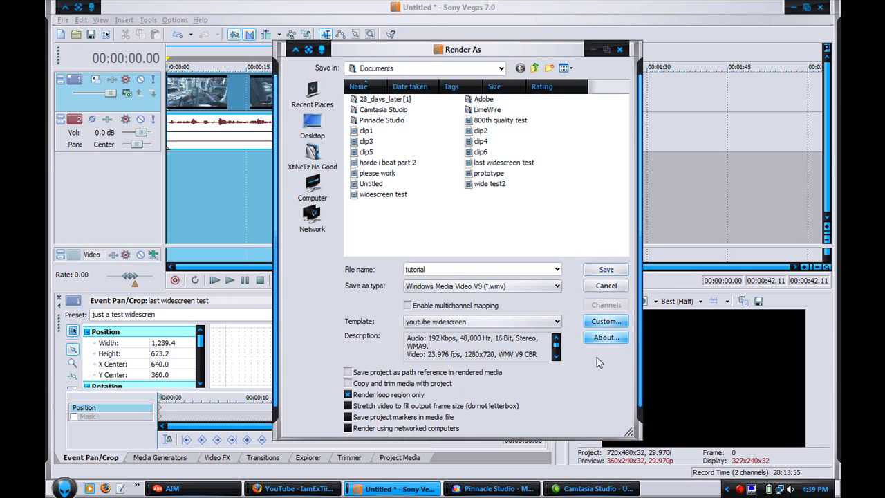
pyautogui.click(608, 287)
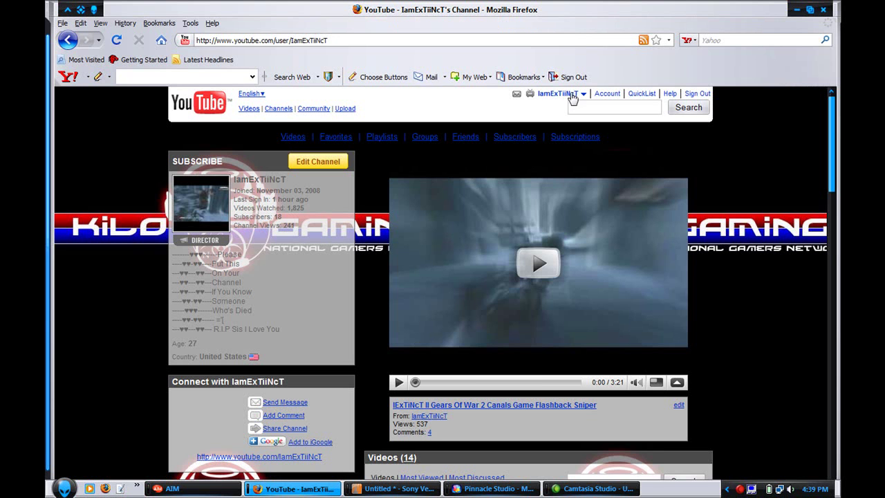
# - Go to My Videos from the account menu and open 'last widescreen test.wmv'
pyautogui.click(573, 94)
pyautogui.click(556, 103)
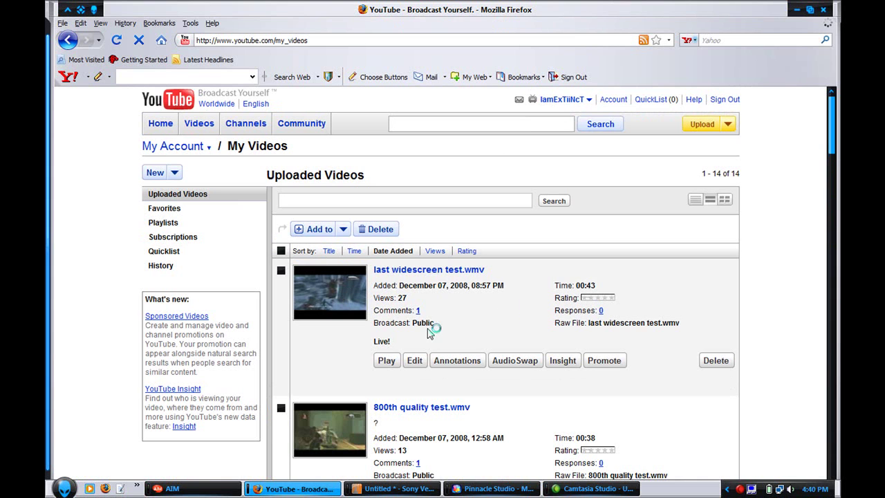
pyautogui.click(341, 310)
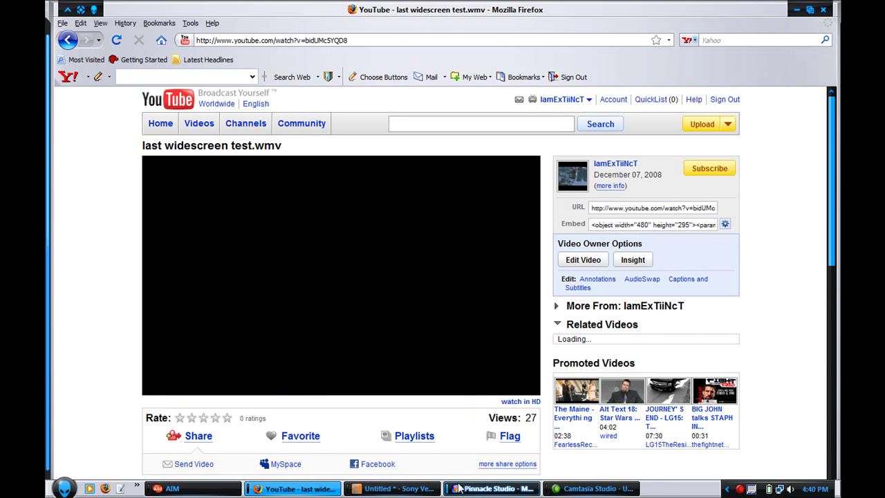
# - Bring Pinnacle Studio 12 forward and exit it via File > Exit
pyautogui.click(460, 488)
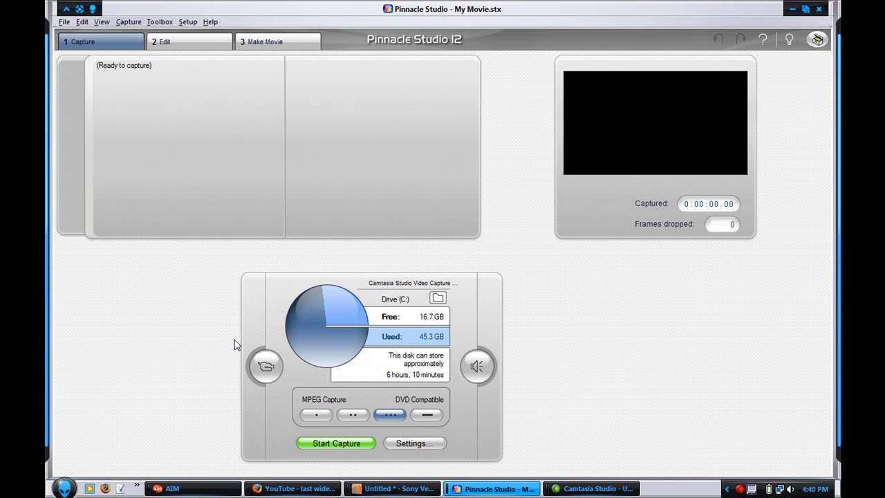
pyautogui.click(60, 22)
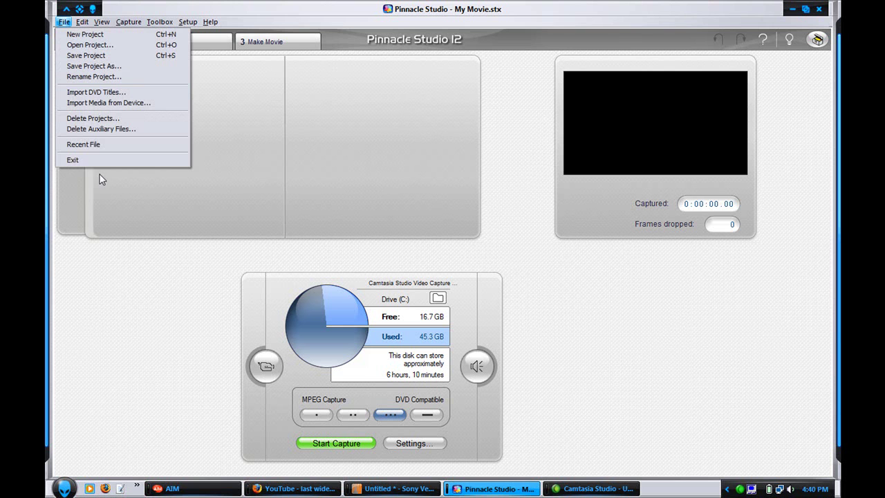
pyautogui.click(88, 161)
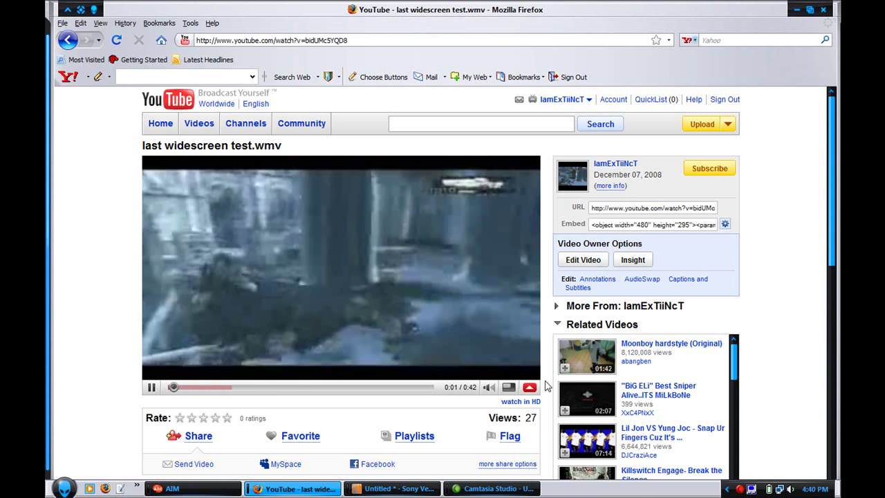
# - Close Sony Vegas, declining to save the Untitled project
pyautogui.click(389, 491)
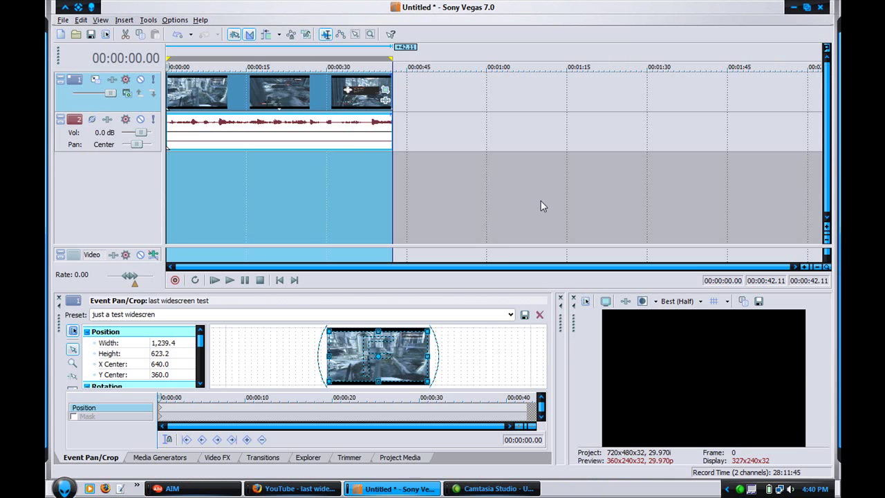
pyautogui.click(820, 7)
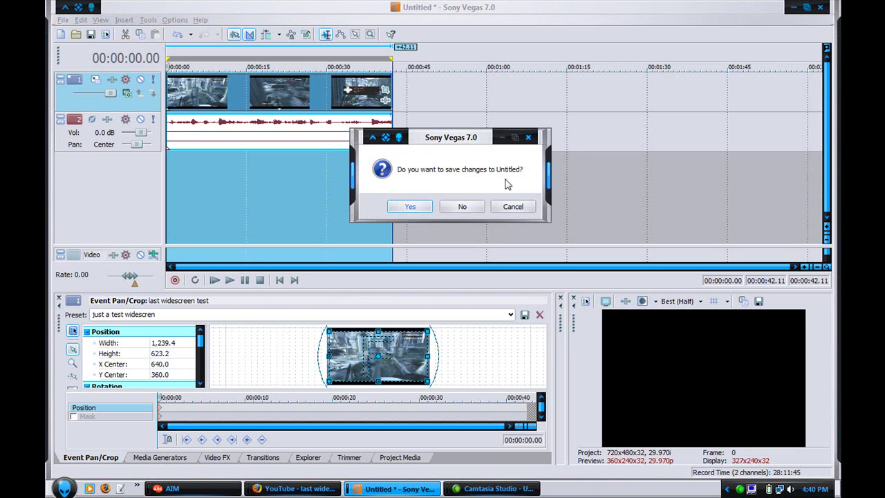
pyautogui.click(461, 206)
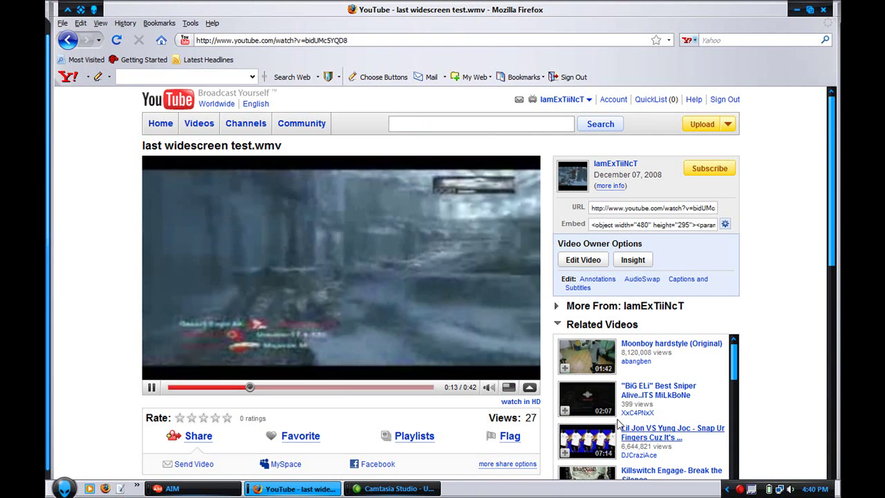
# - Switch 'last widescreen test.wmv' to HD and let it play to 0:42
pyautogui.click(522, 403)
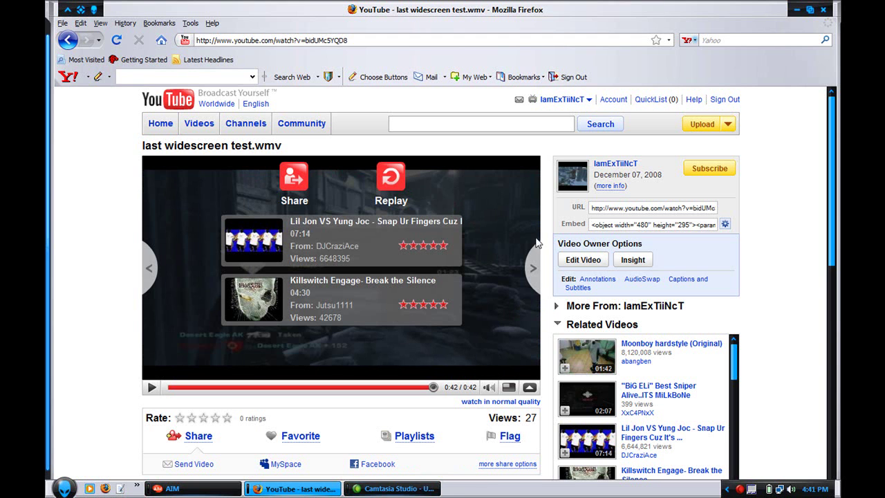
# - Open the uploader's YouTube channel and highlight its profile details from Joined through Country
pyautogui.click(558, 103)
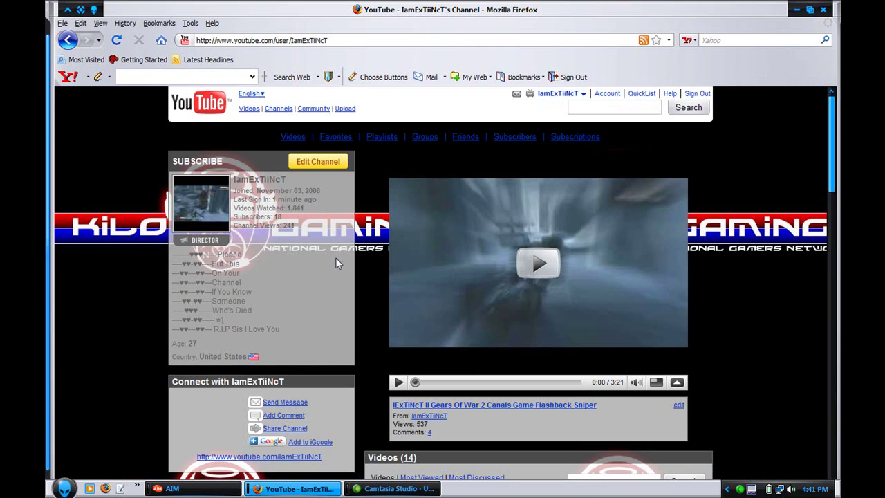
pyautogui.doubleClick(253, 220)
pyautogui.moveTo(296, 184); pyautogui.dragTo(325, 248)
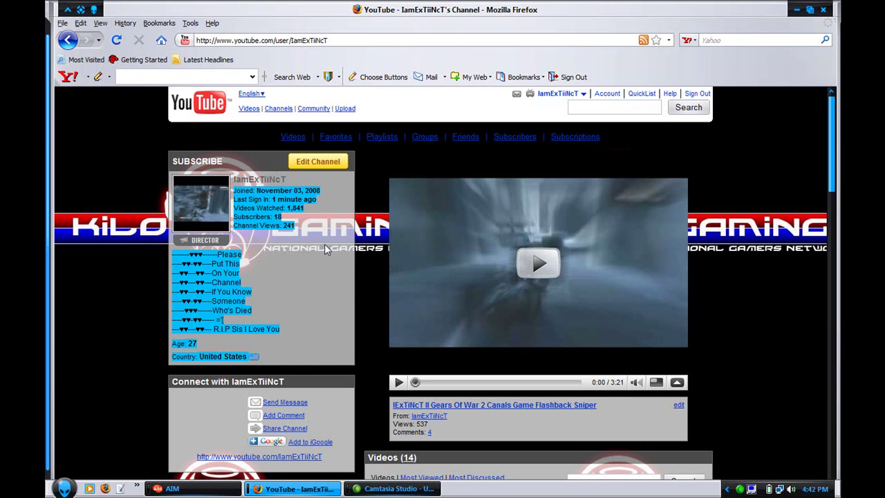